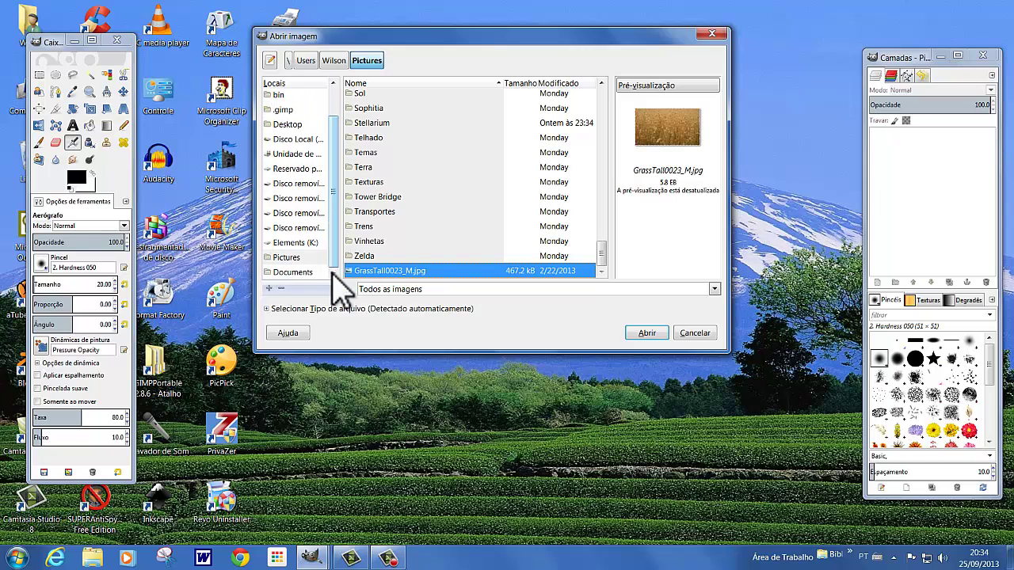
# - Open GrassTall0023_M.jpg from the Pictures folder and reposition its image window
pyautogui.click(297, 258)
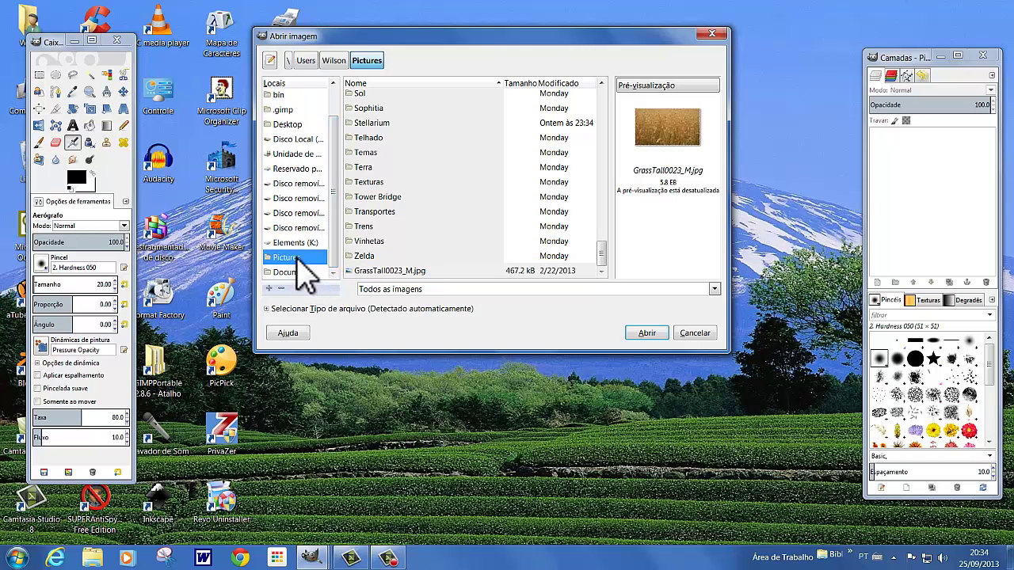
pyautogui.doubleClick(387, 270)
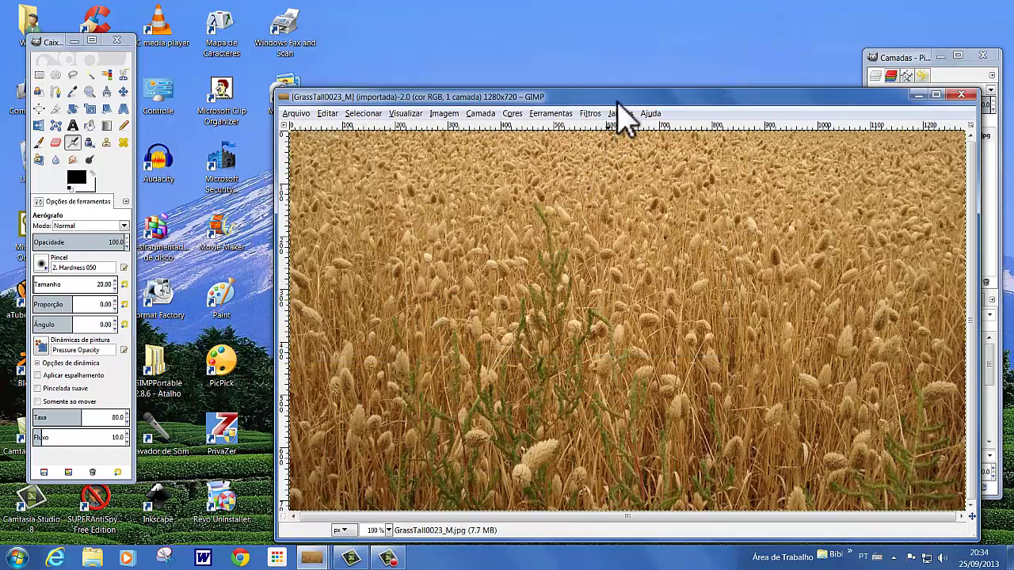
pyautogui.moveTo(617, 95); pyautogui.dragTo(502, 70)
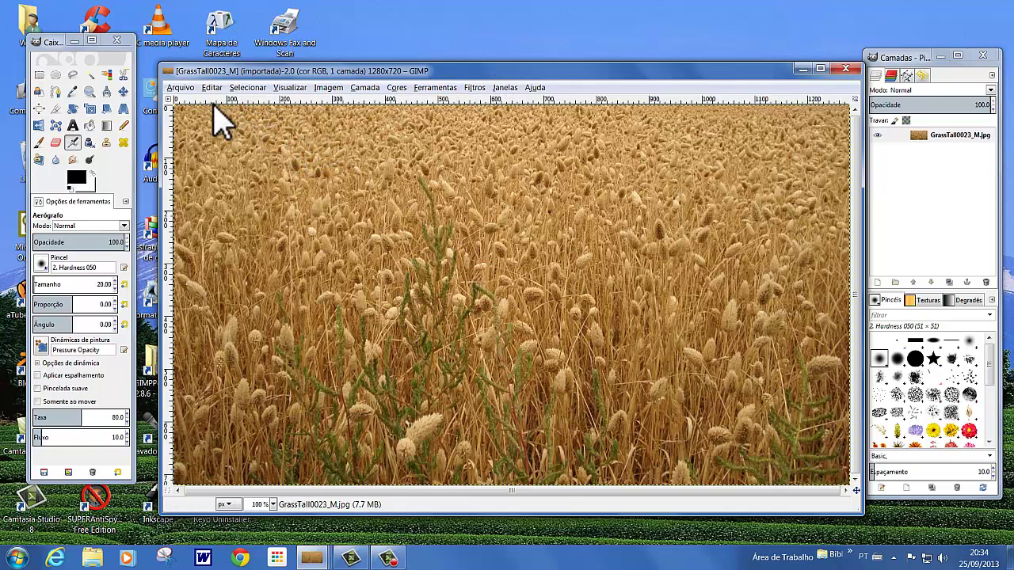
# - Create a new 1280 x 720 px image with its fill set to Transparência
pyautogui.click(181, 88)
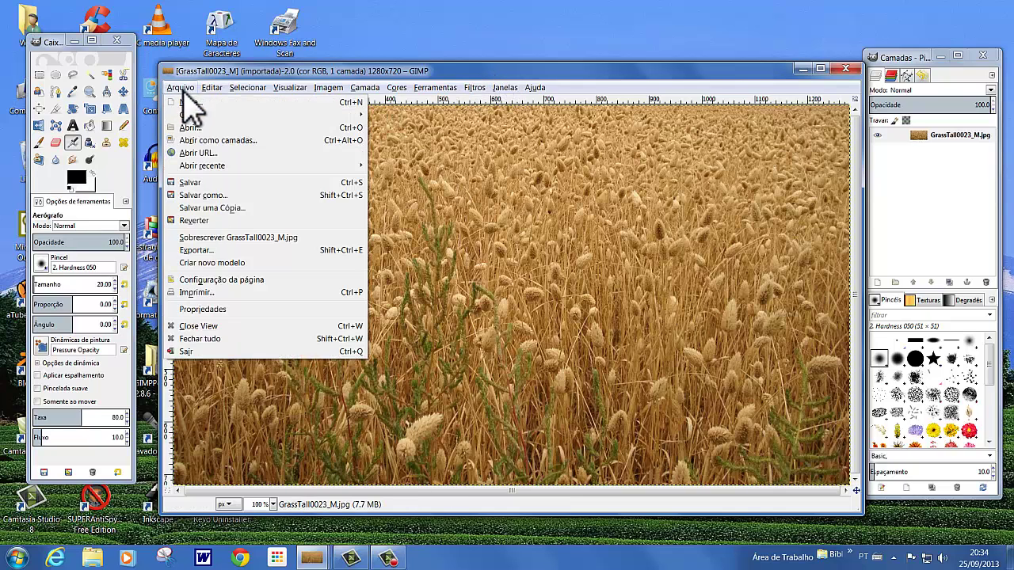
pyautogui.click(189, 101)
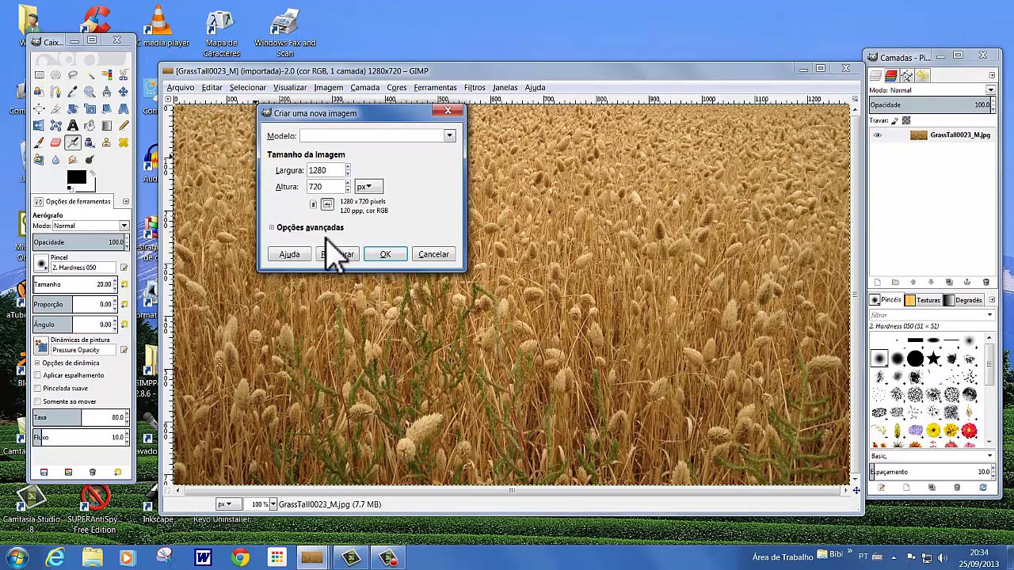
pyautogui.click(273, 228)
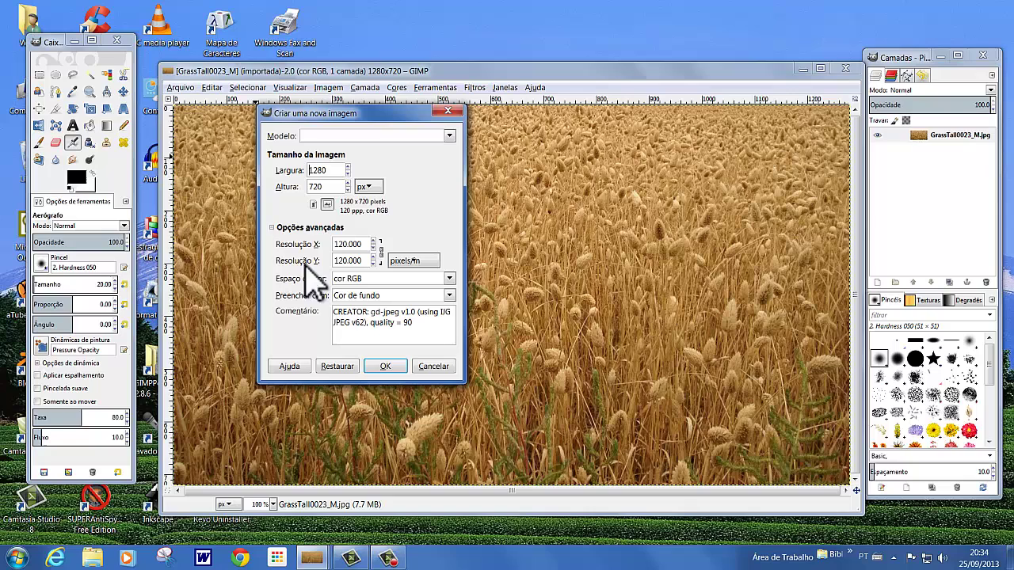
pyautogui.click(448, 296)
pyautogui.click(380, 356)
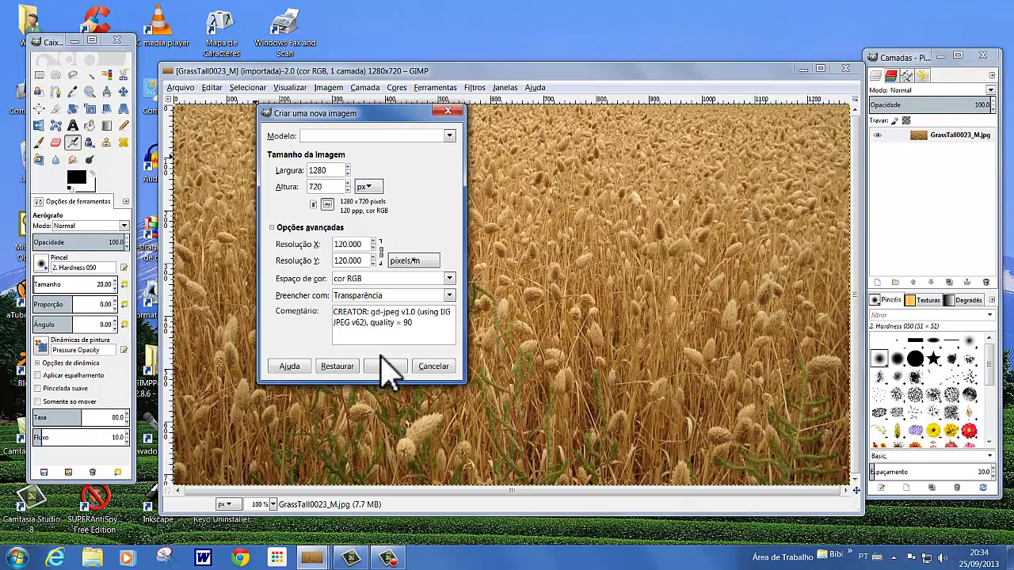
pyautogui.click(397, 369)
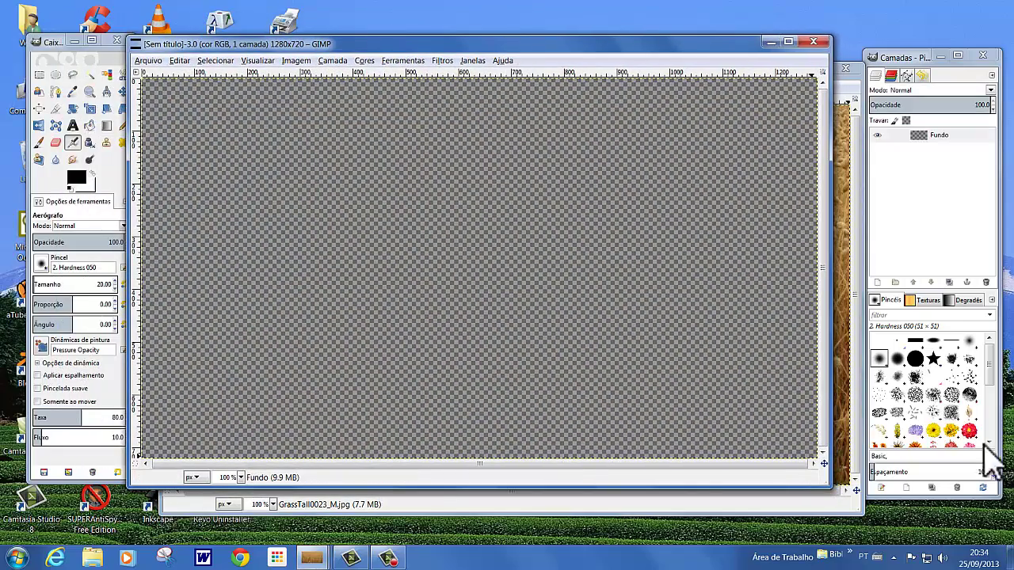
# - Stamp one red flower in the middle of the transparent canvas using the Paintbrush with GIMP Brush #14 at size 662.59
pyautogui.moveTo(990, 400)
pyautogui.mouseDown()
pyautogui.moveTo(1005, 404)
pyautogui.moveTo(980, 428)
pyautogui.mouseUp()
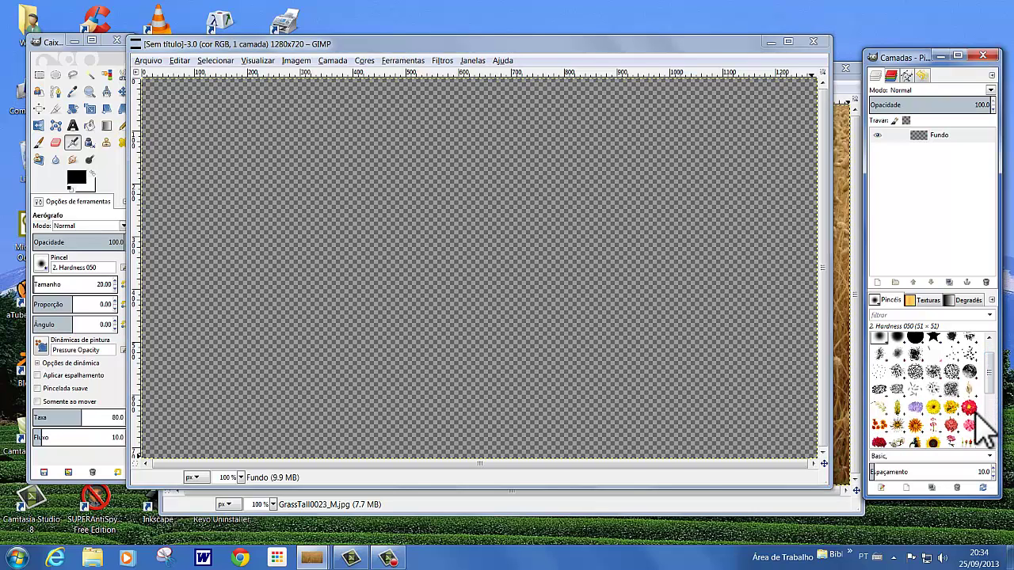
pyautogui.click(970, 411)
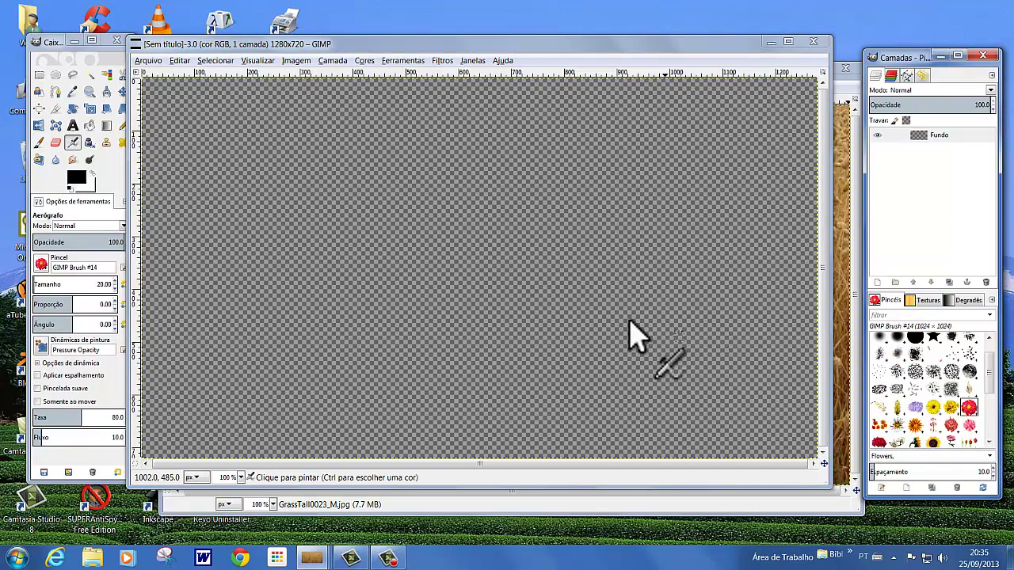
pyautogui.press('p')
pyautogui.moveTo(103, 284); pyautogui.dragTo(81, 285)
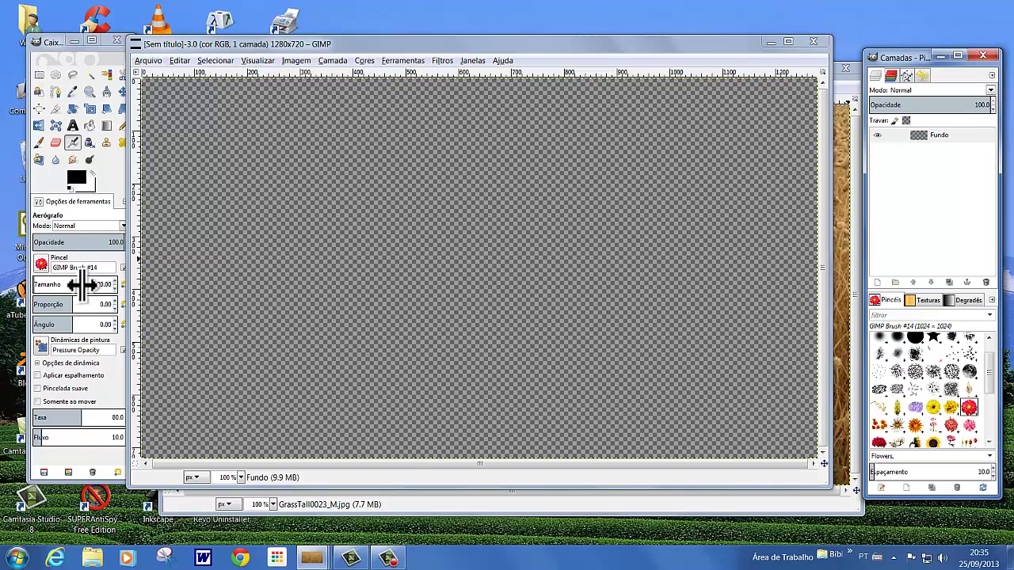
pyautogui.click(507, 277)
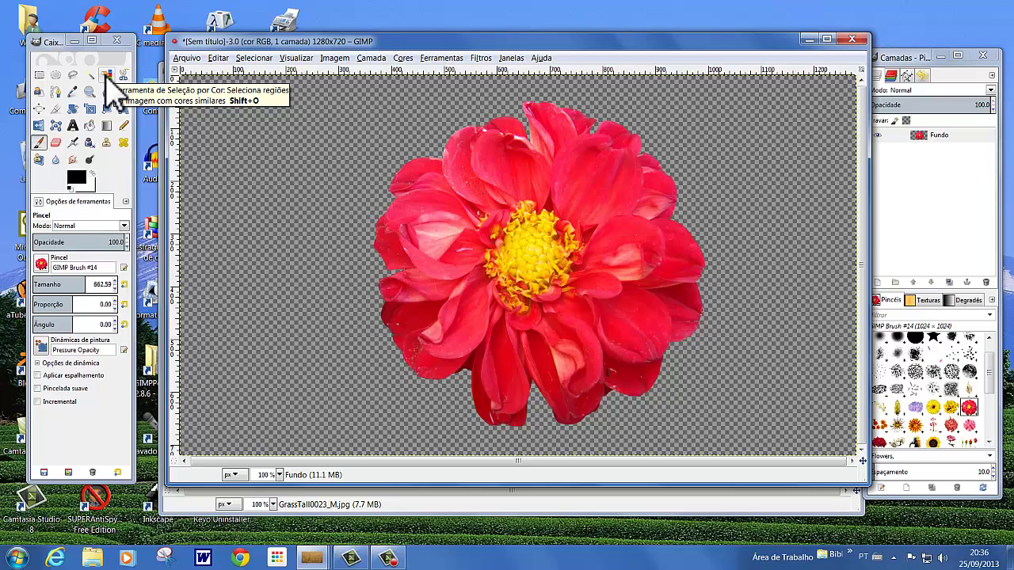
# - Select the transparent background by color and invert the selection so that it covers the flower
pyautogui.click(106, 75)
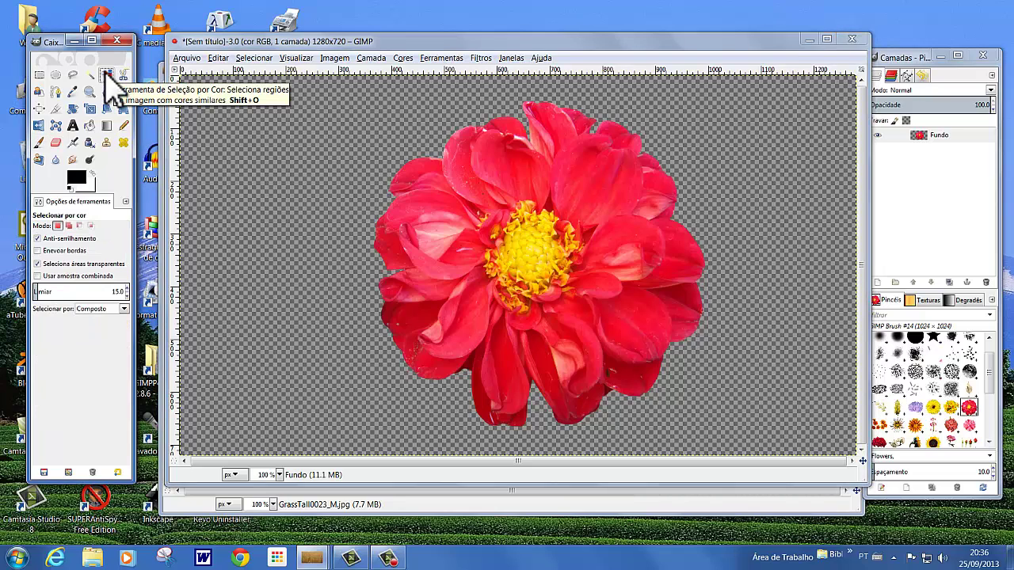
pyautogui.click(234, 192)
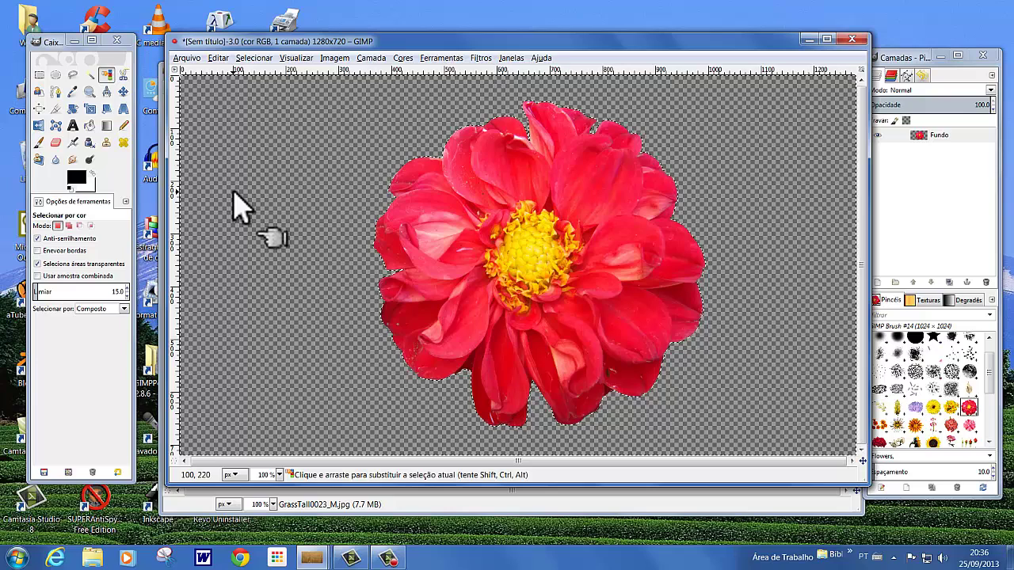
pyautogui.click(257, 60)
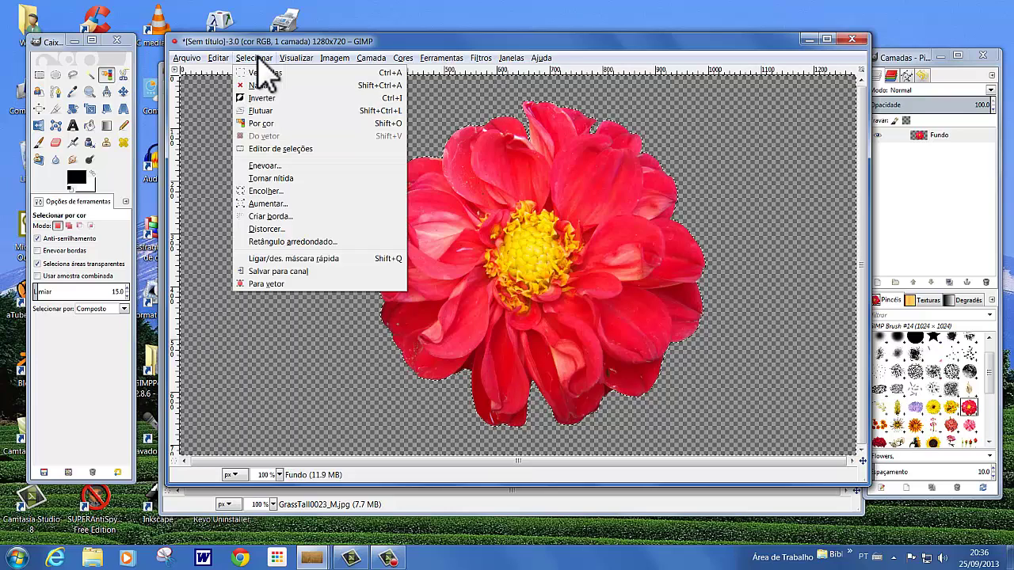
pyautogui.click(261, 100)
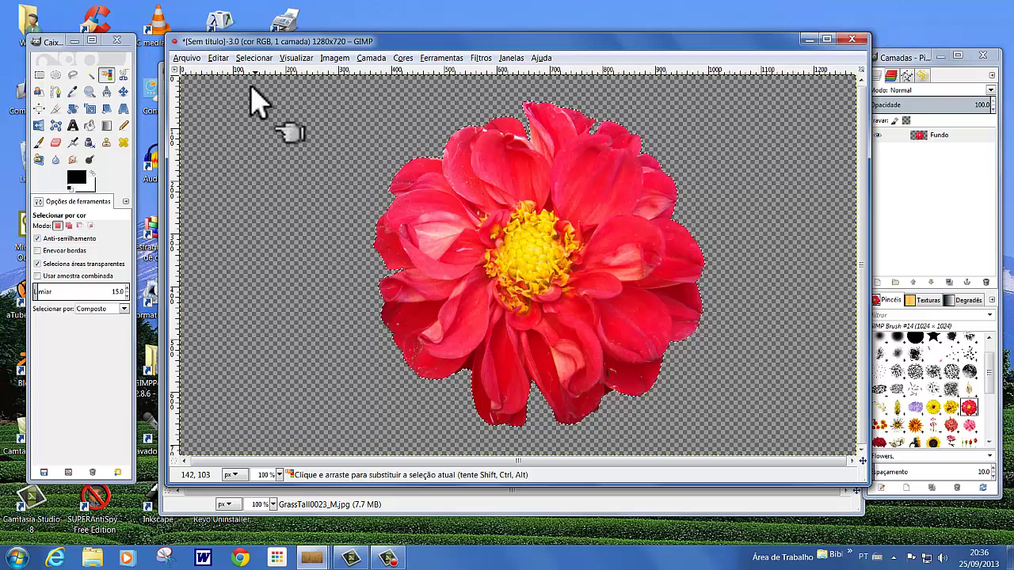
# - Copy the selected flower and paste it into the GrassTall0023_M image as a new layer
pyautogui.click(218, 60)
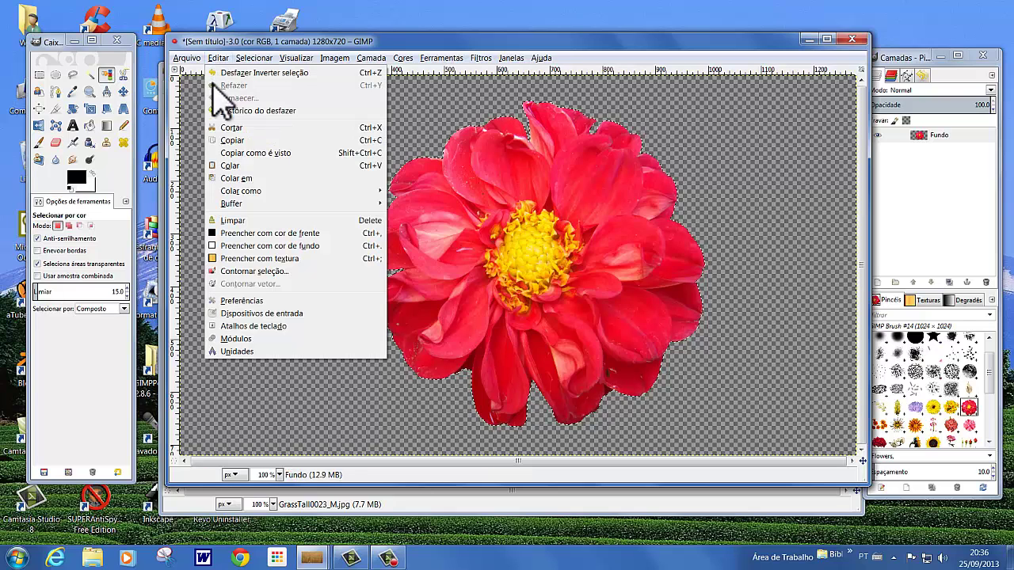
pyautogui.click(232, 141)
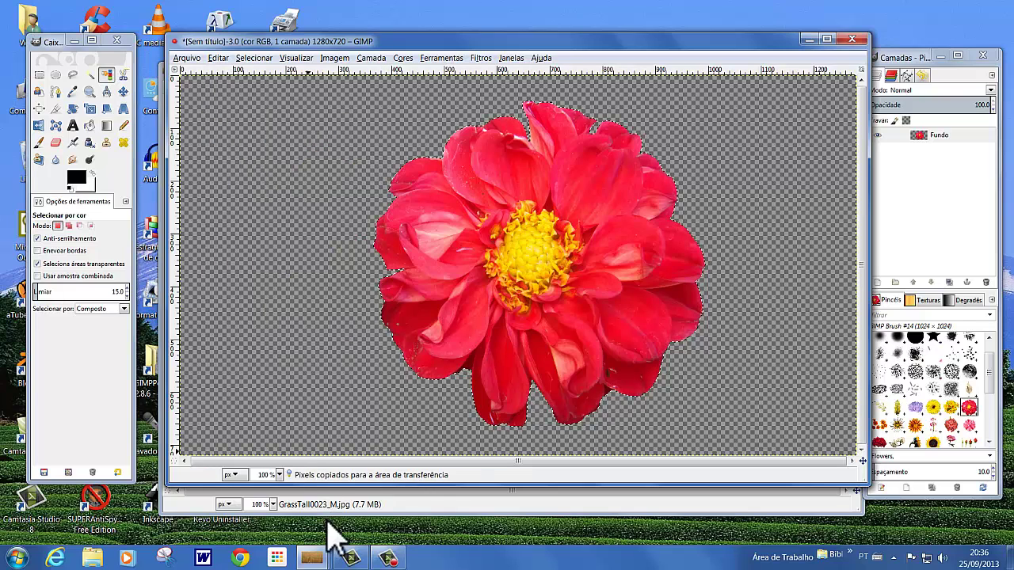
pyautogui.click(418, 524)
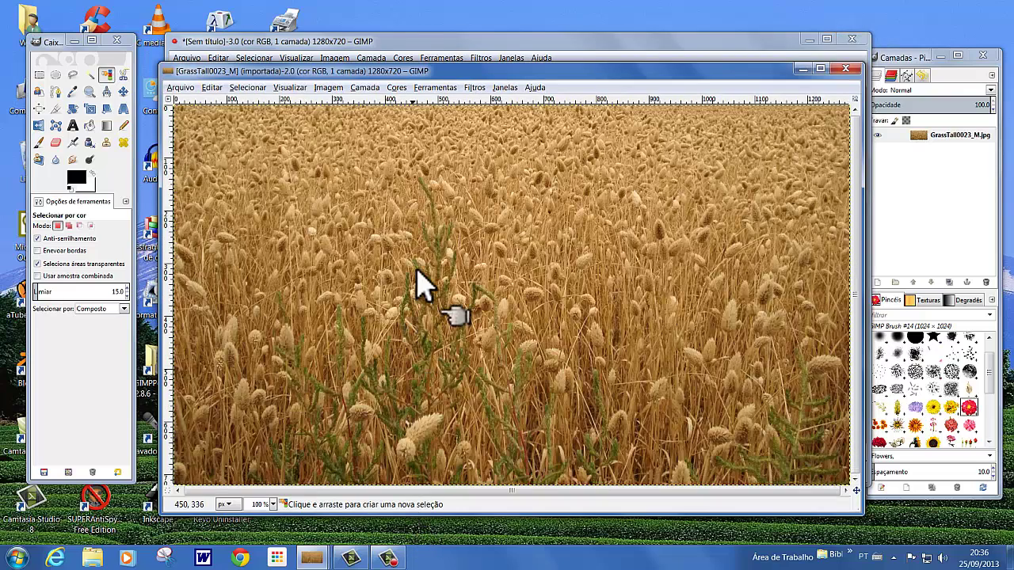
pyautogui.click(211, 88)
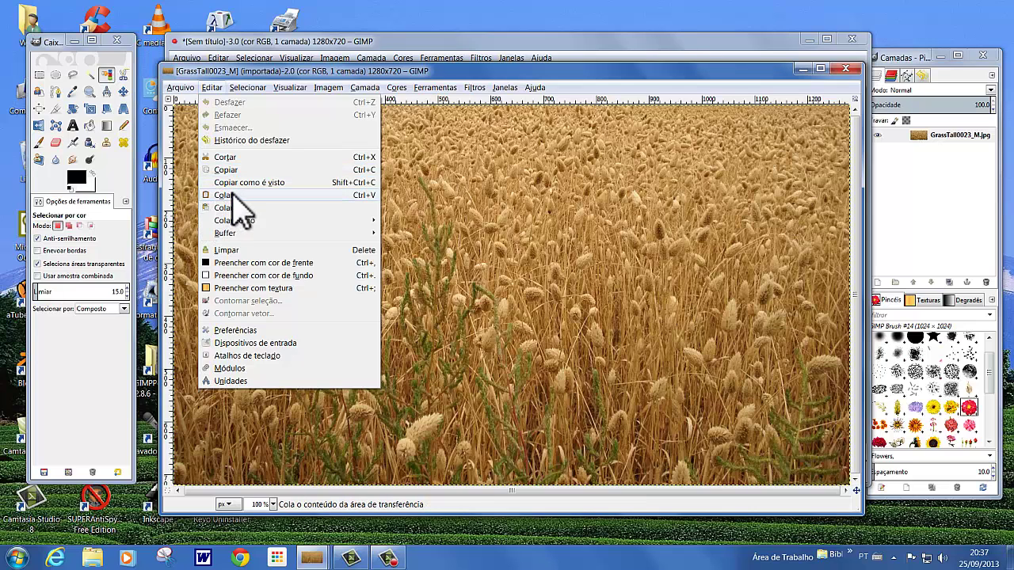
pyautogui.click(232, 195)
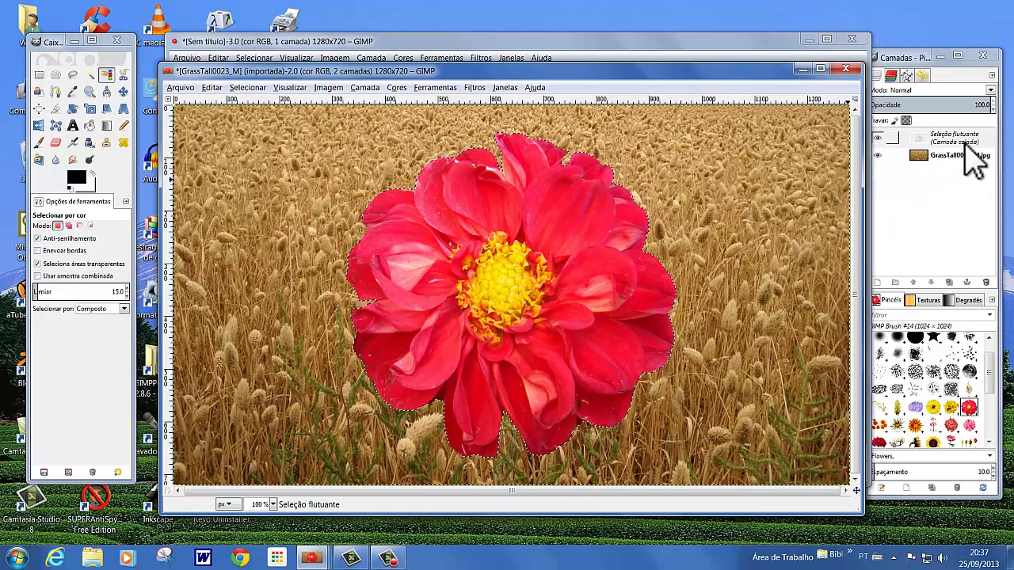
pyautogui.click(877, 283)
pyautogui.click(878, 284)
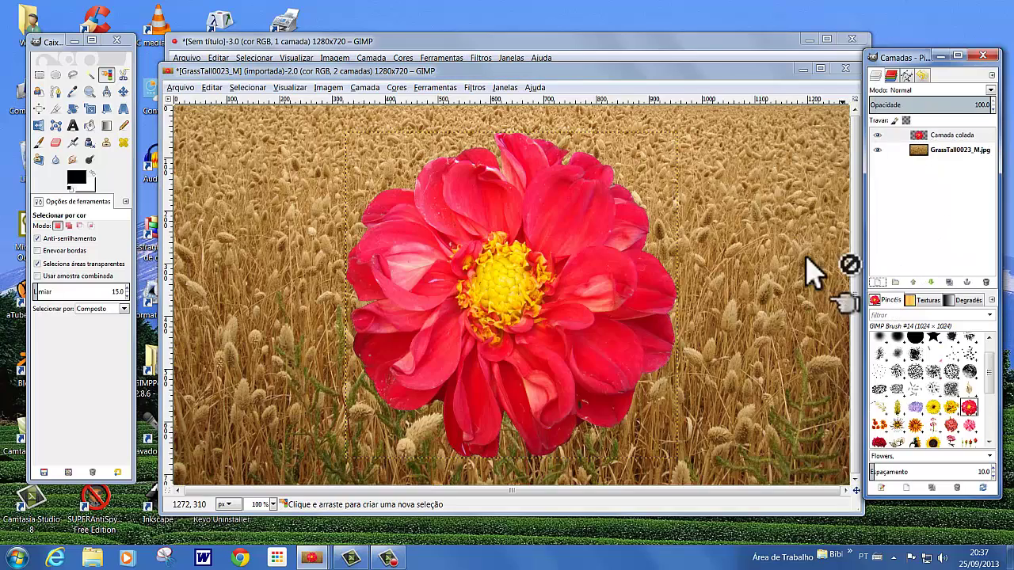
# - Close the untitled flower image without saving and reposition the grass image window
pyautogui.moveTo(609, 73); pyautogui.dragTo(589, 76)
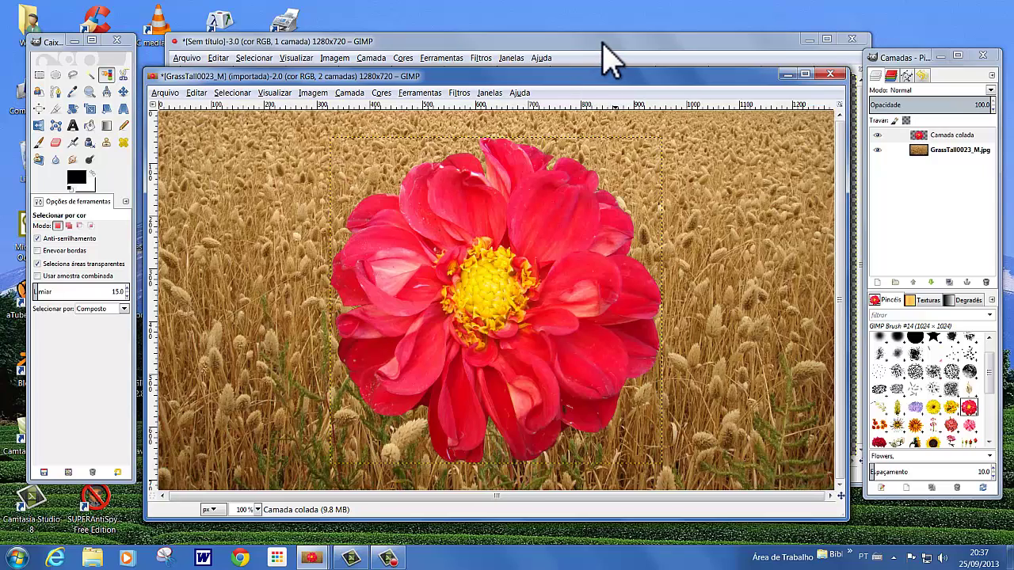
pyautogui.click(606, 48)
pyautogui.click(851, 38)
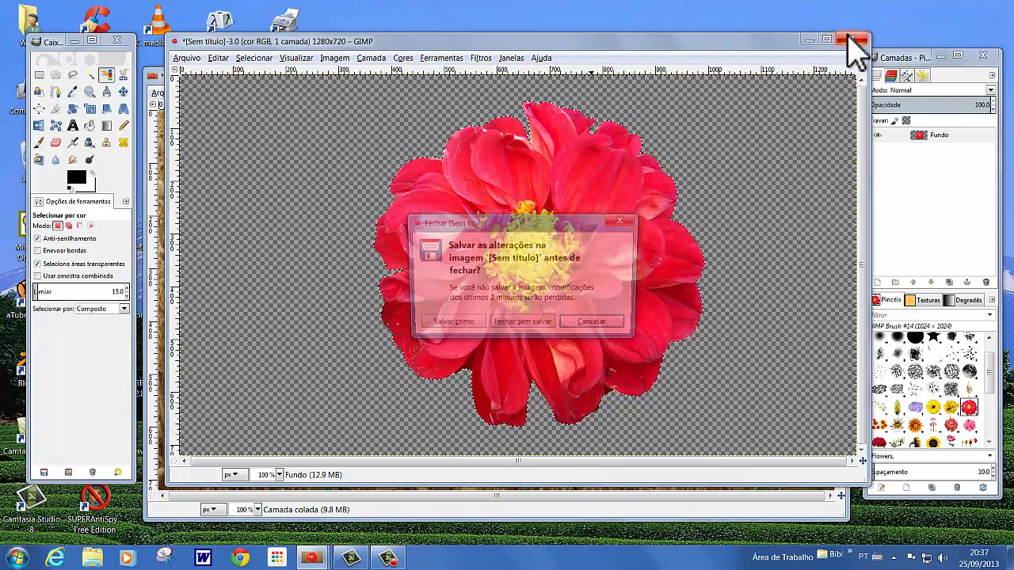
pyautogui.click(534, 326)
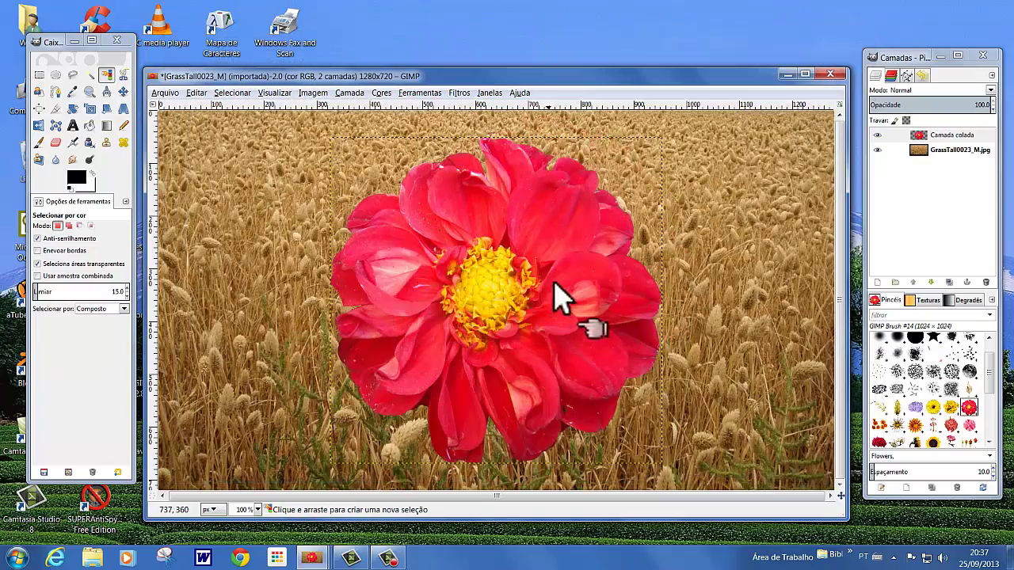
pyautogui.moveTo(576, 77); pyautogui.dragTo(578, 52)
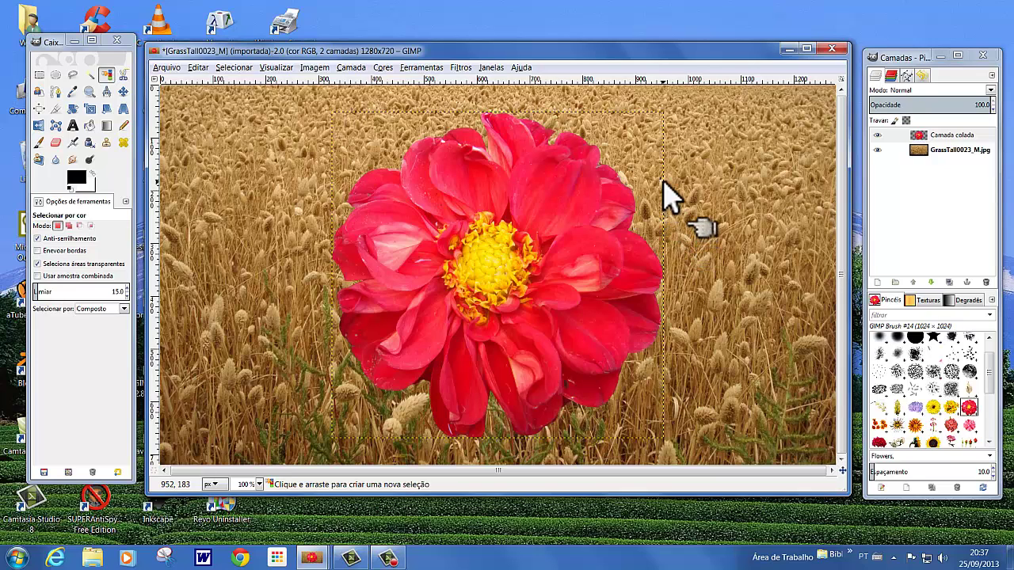
# - Desaturate the Camada colada flower layer, with the shade of gray based on Claridade
pyautogui.click(944, 140)
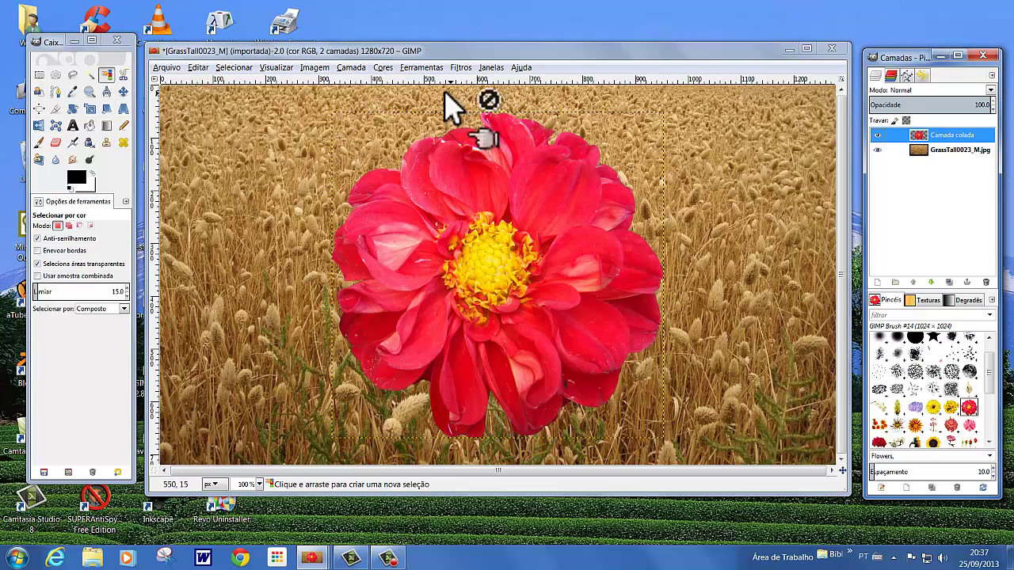
pyautogui.click(384, 69)
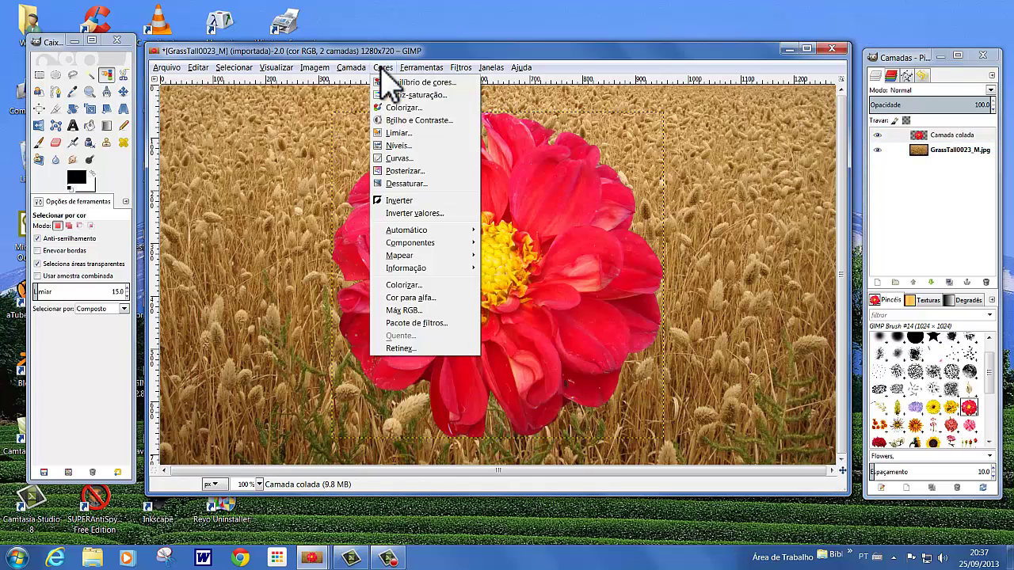
pyautogui.click(406, 183)
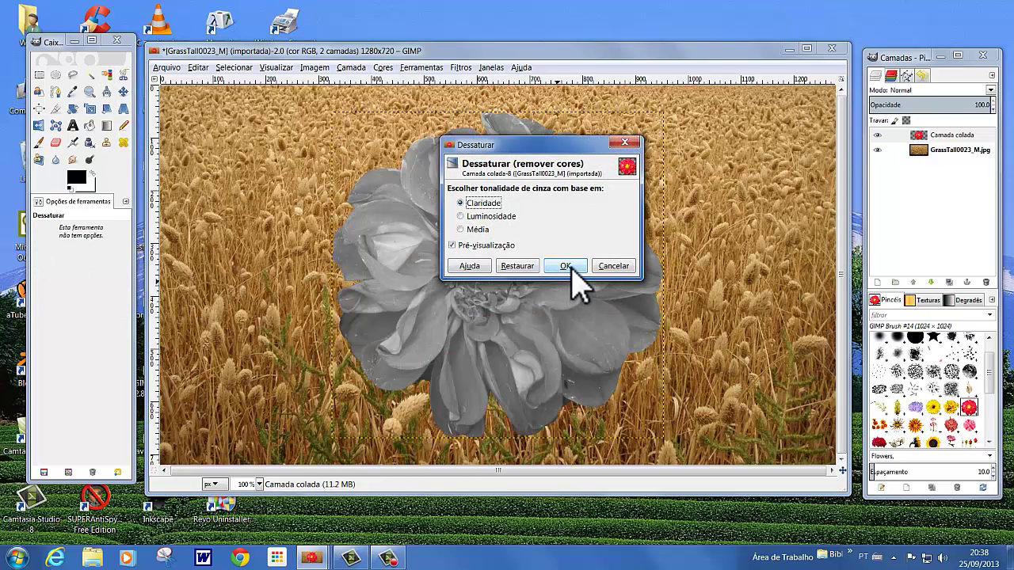
pyautogui.click(567, 266)
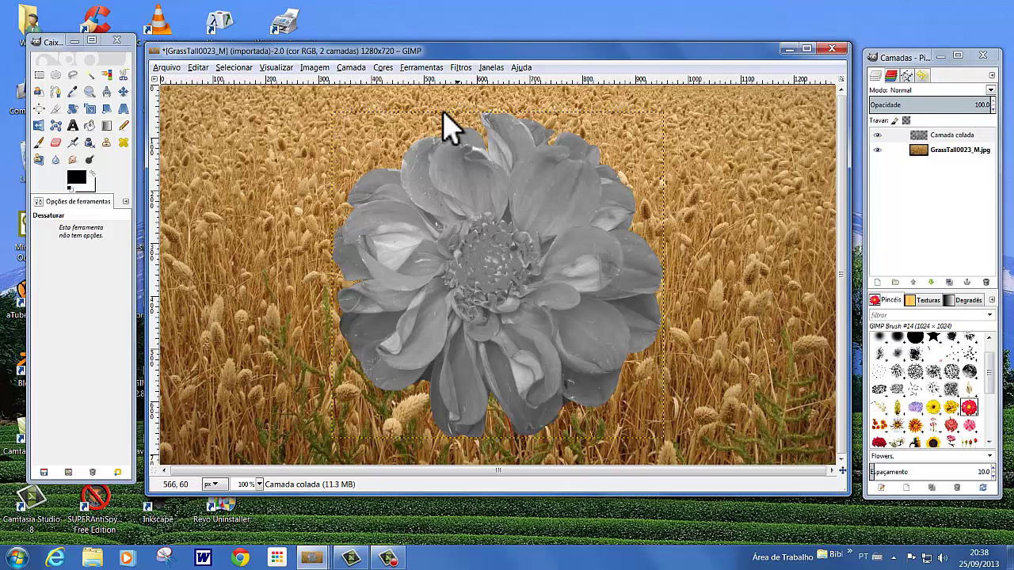
# - Recolor the Camada colada flower layer with Levels by setting the Azul channel's minimum output level to 255
pyautogui.click(944, 136)
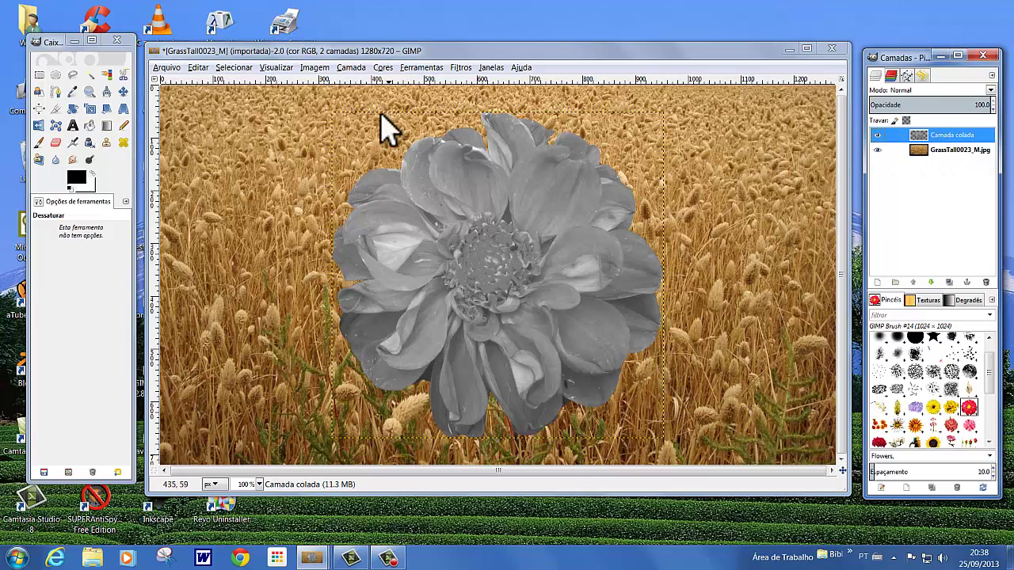
pyautogui.click(383, 69)
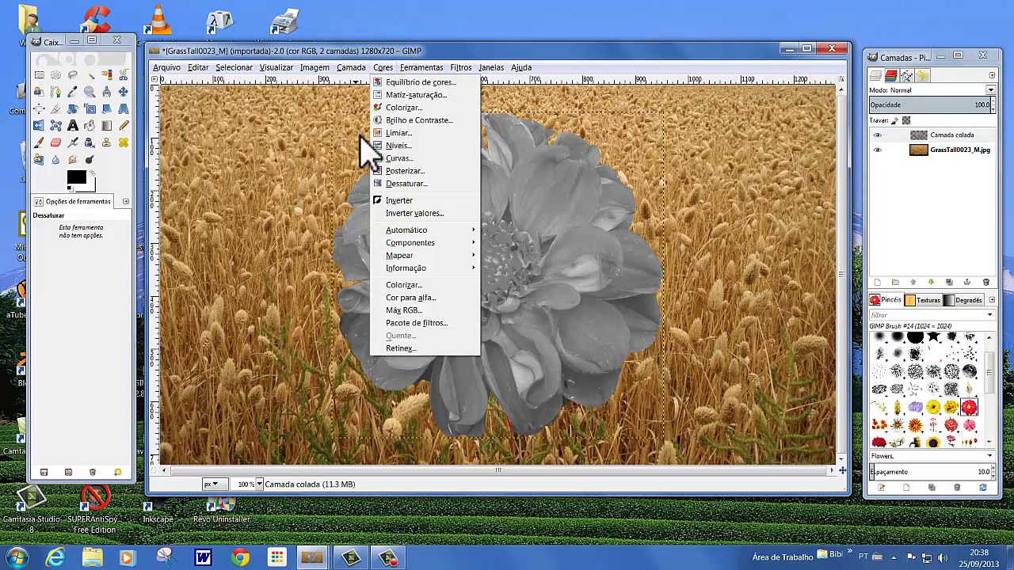
pyautogui.click(398, 146)
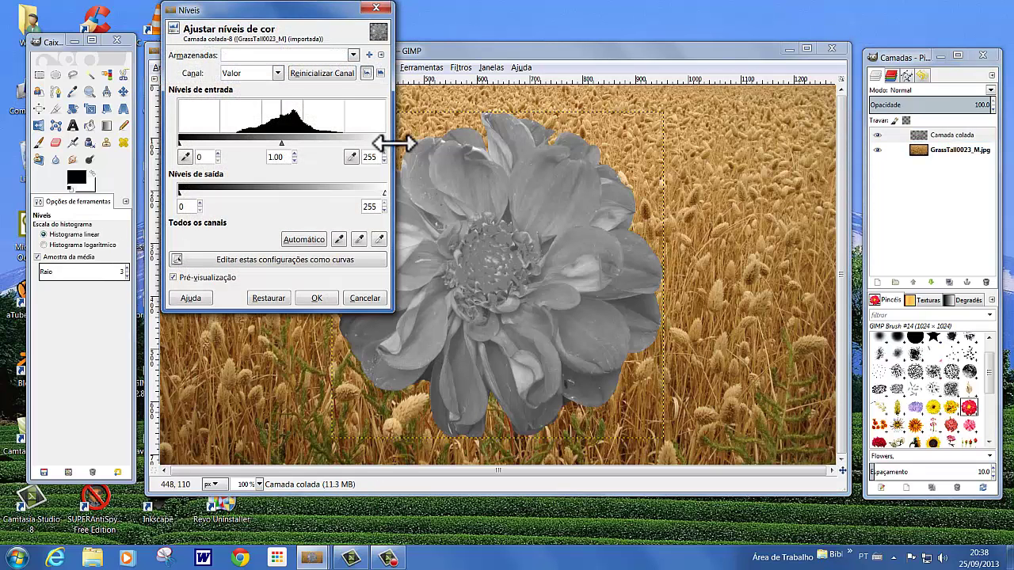
pyautogui.moveTo(305, 10); pyautogui.dragTo(372, 23)
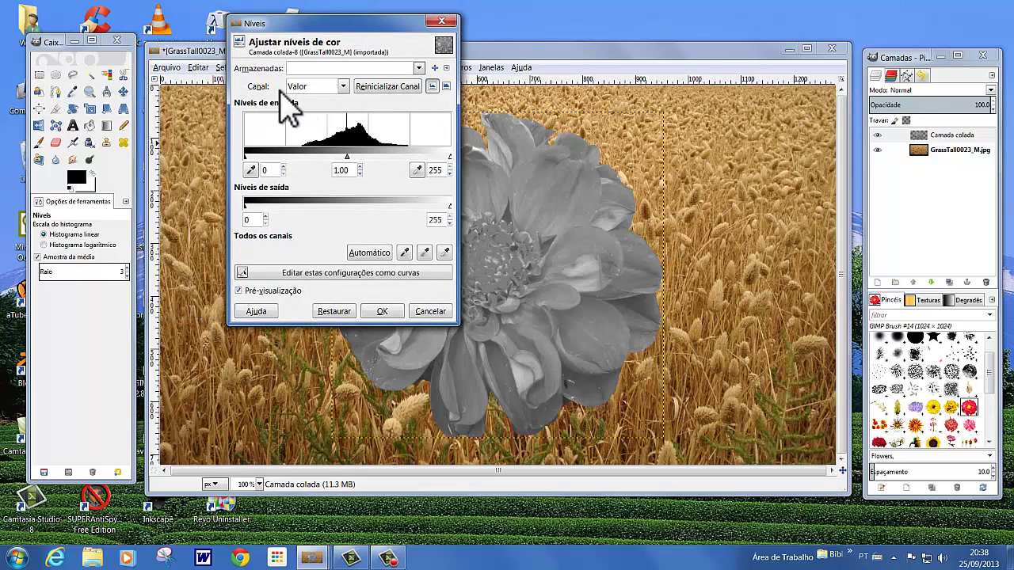
pyautogui.click(343, 87)
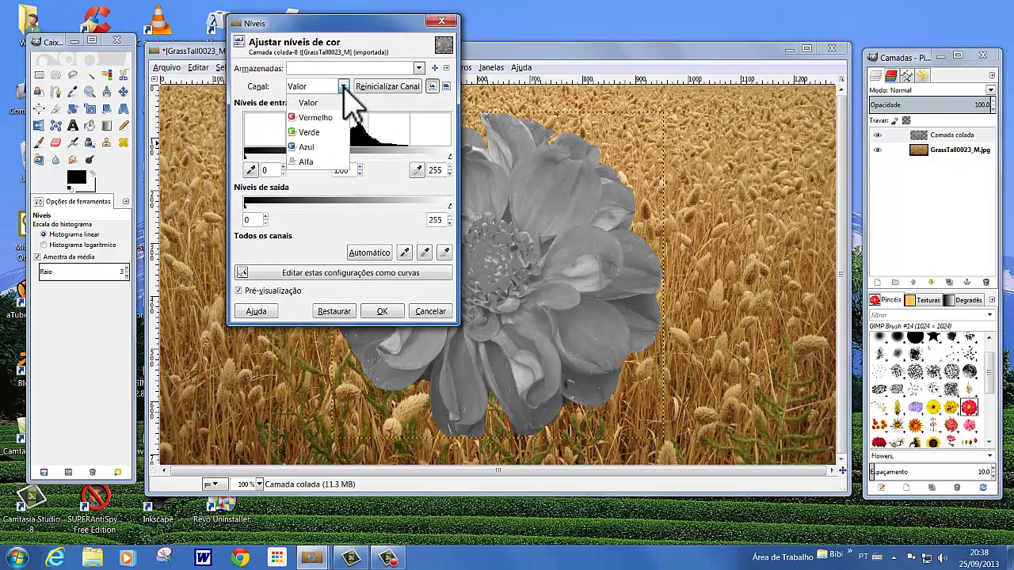
pyautogui.click(307, 147)
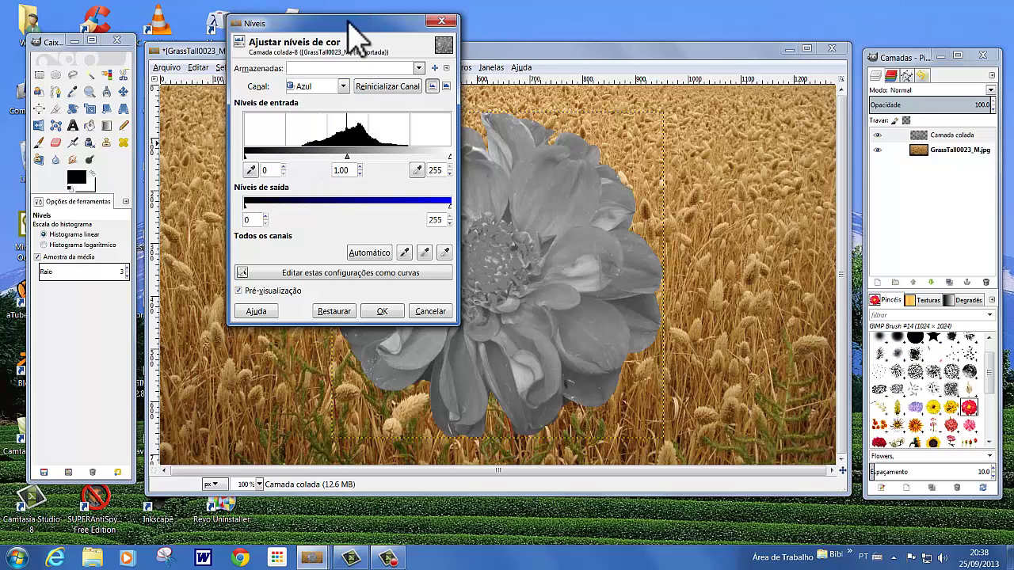
pyautogui.moveTo(348, 24); pyautogui.dragTo(285, 10)
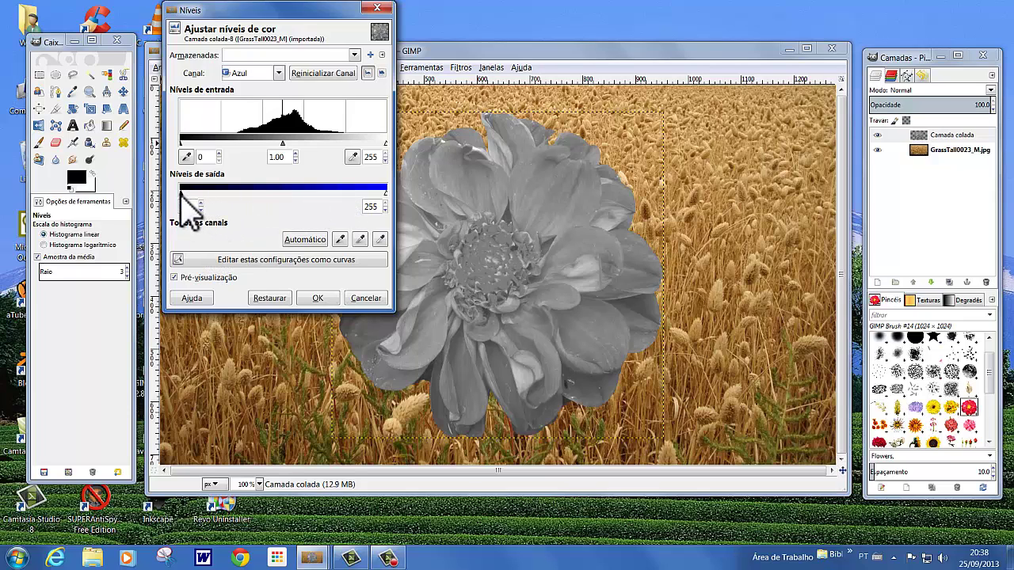
pyautogui.moveTo(181, 191); pyautogui.dragTo(394, 195)
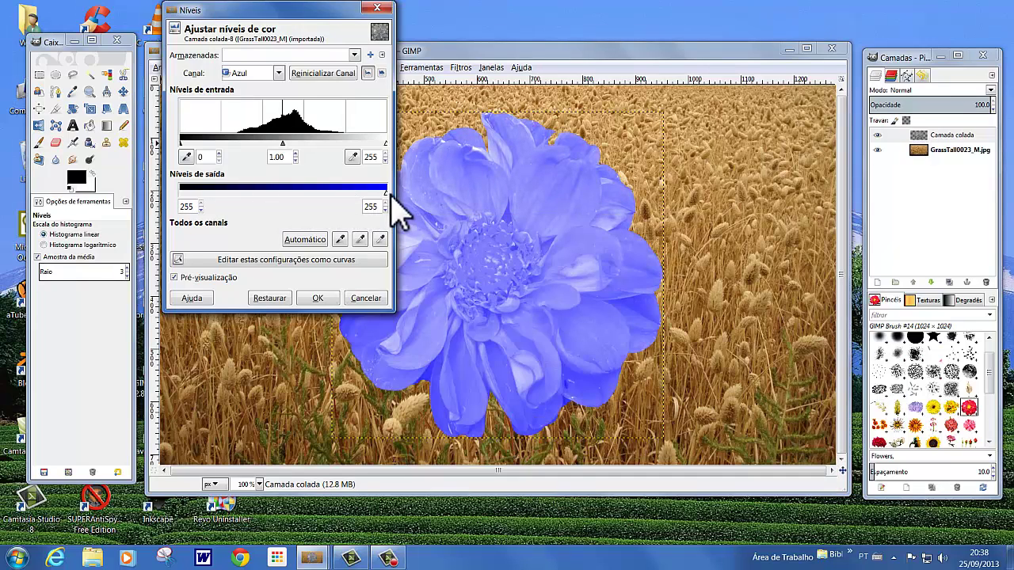
pyautogui.moveTo(300, 12); pyautogui.dragTo(222, 10)
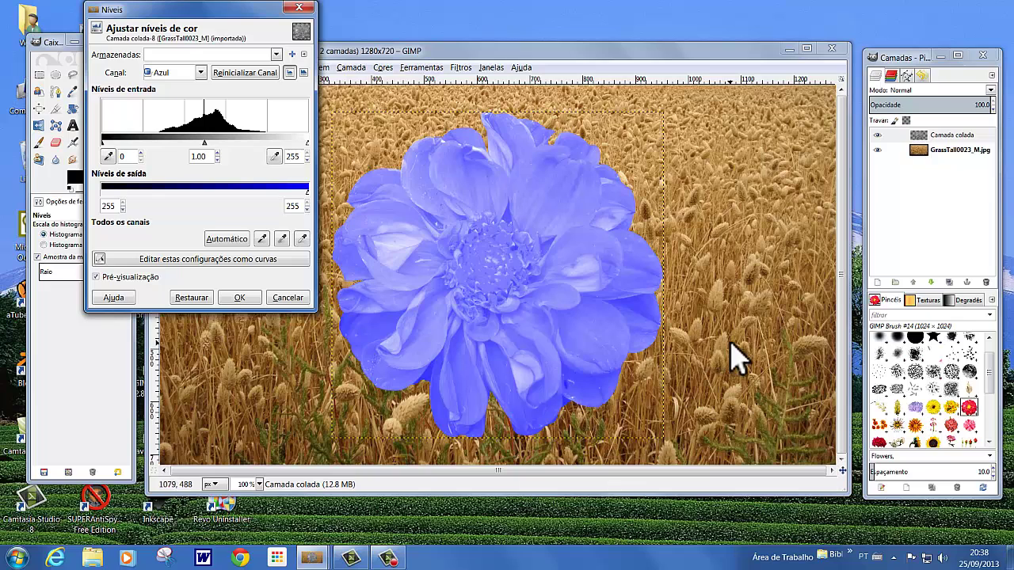
pyautogui.click(237, 298)
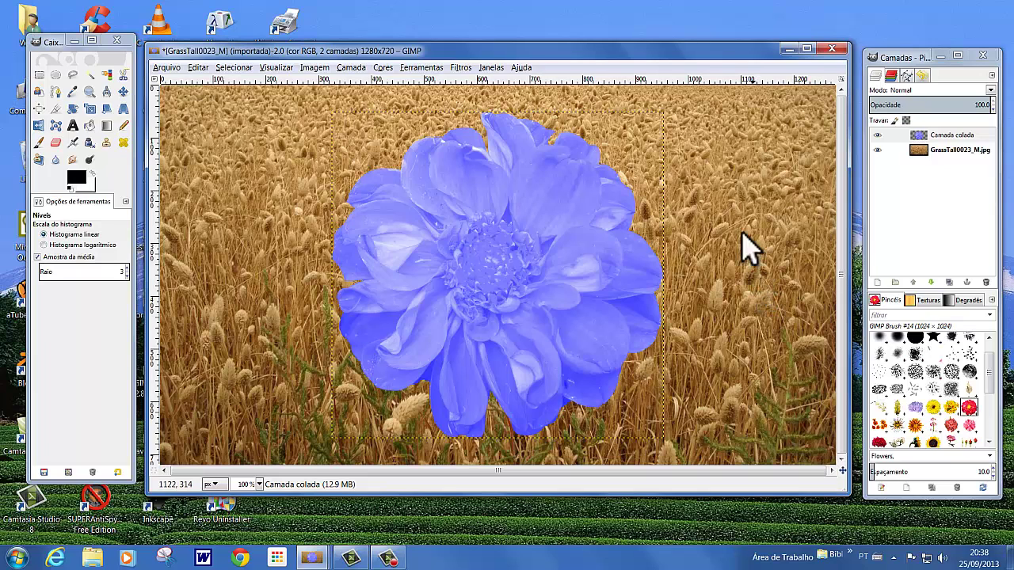
# - Turn off the display of layer boundaries, and keep the current Windows color scheme without showing the performance message again
pyautogui.click(274, 68)
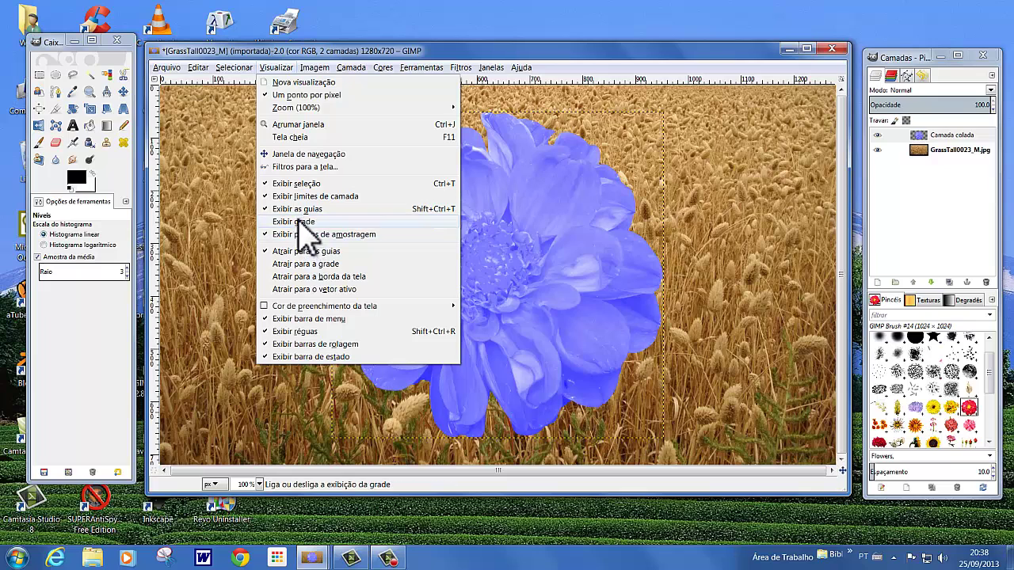
pyautogui.click(315, 198)
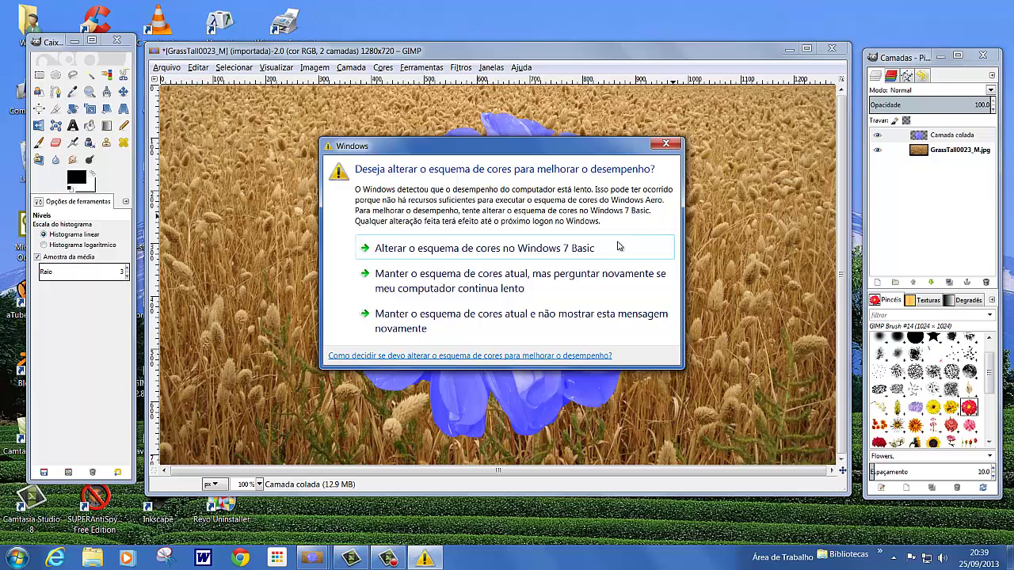
pyautogui.click(449, 317)
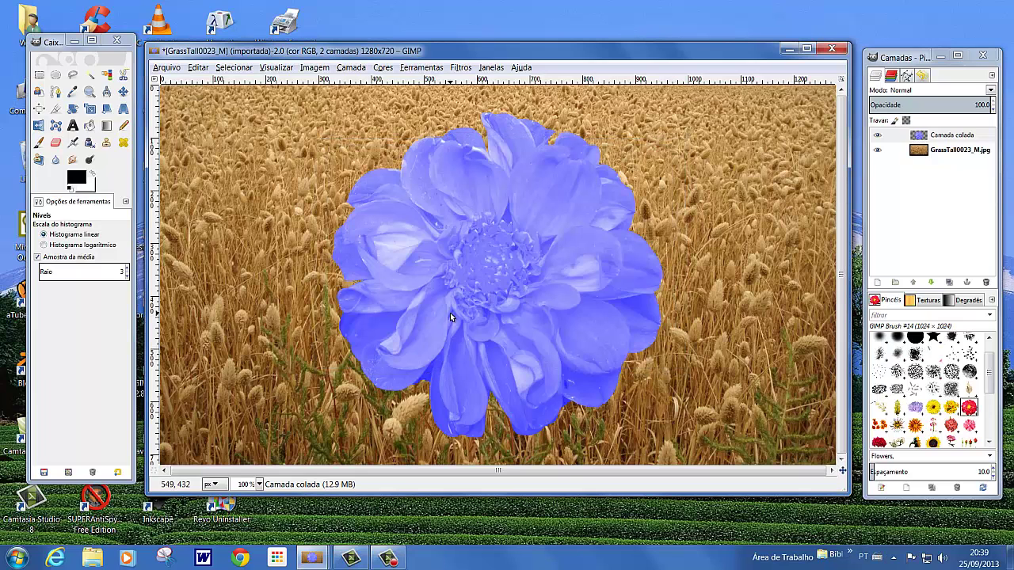